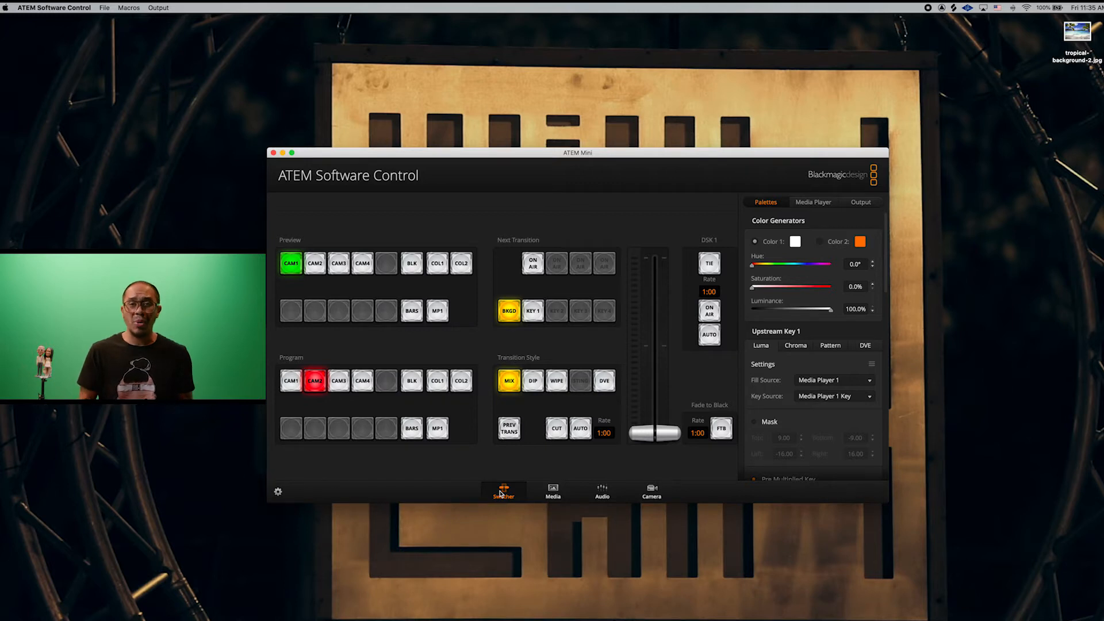
Step: Check the background stills loaded in the media pool and return to the switcher controls
click(553, 492)
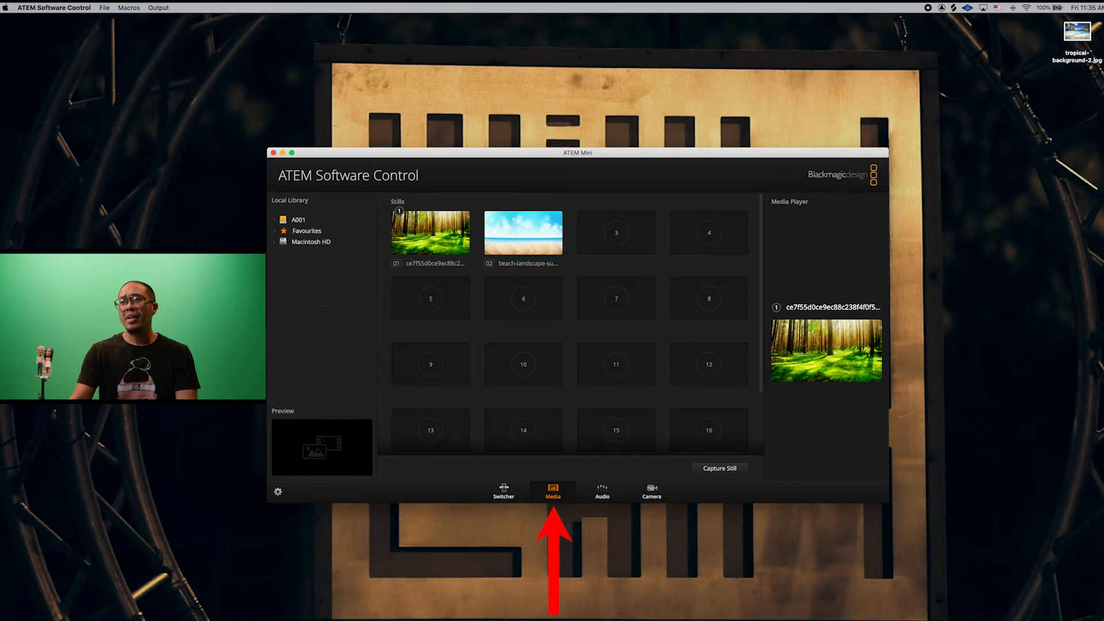
drag(1084, 615, 440, 225)
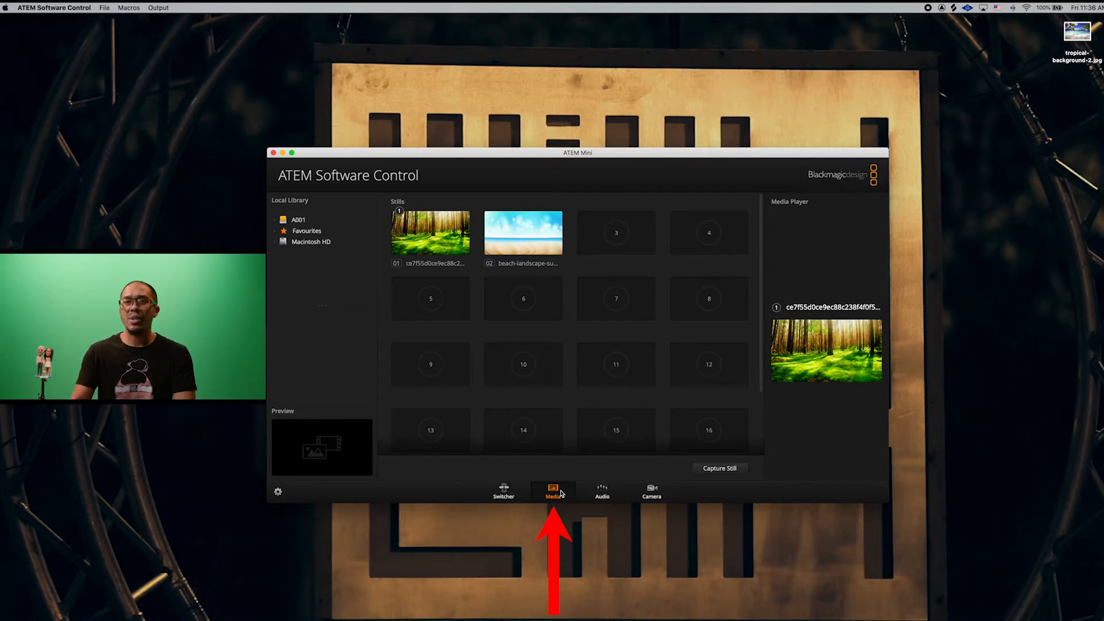
click(504, 491)
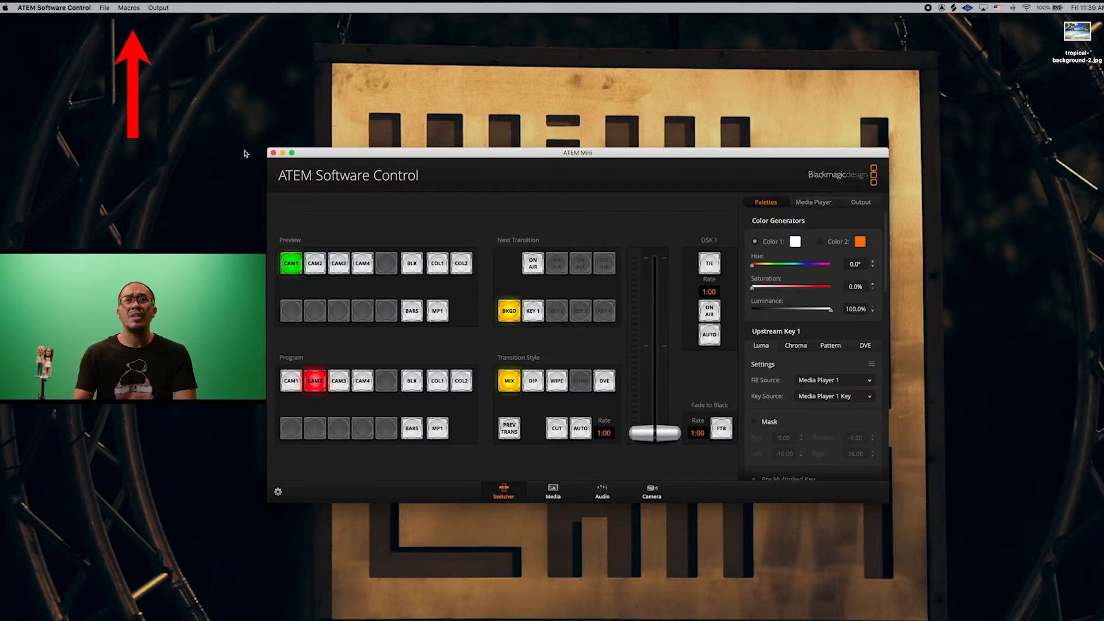
Step: Create a macro named CAMERA 1, start recording it, and move the Macros window clear of the switcher controls
click(129, 8)
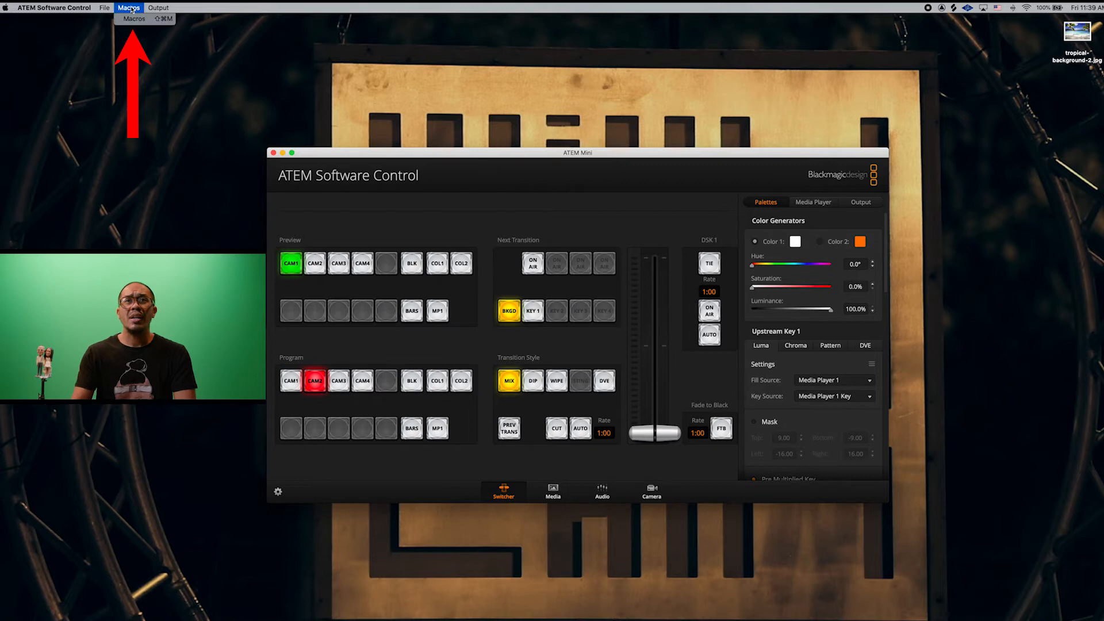
click(132, 20)
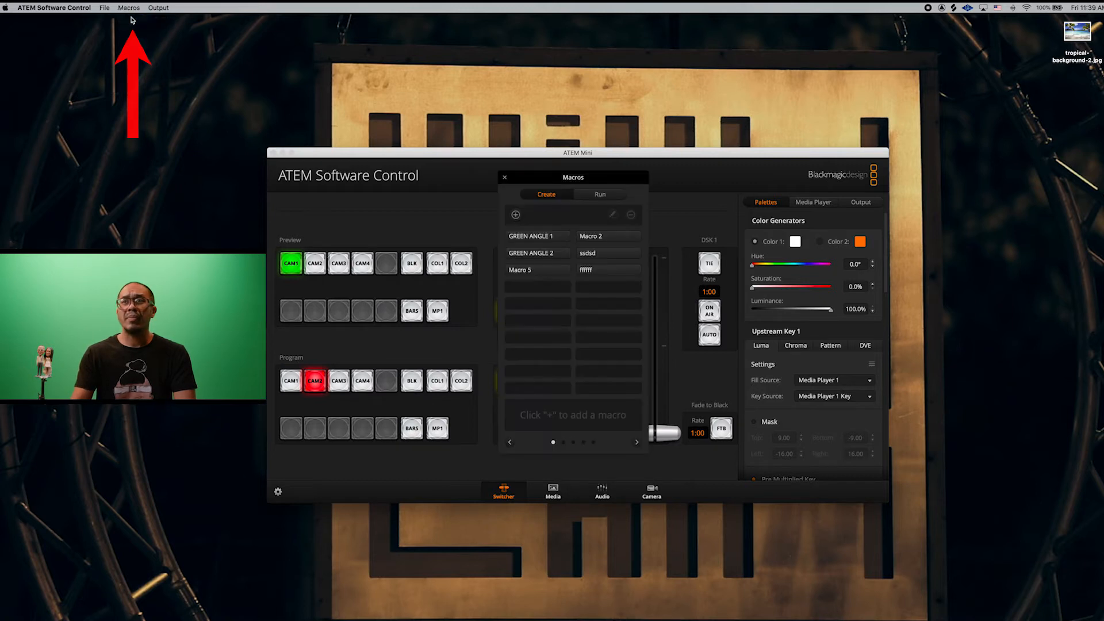
click(516, 215)
text(CAMERA 1)
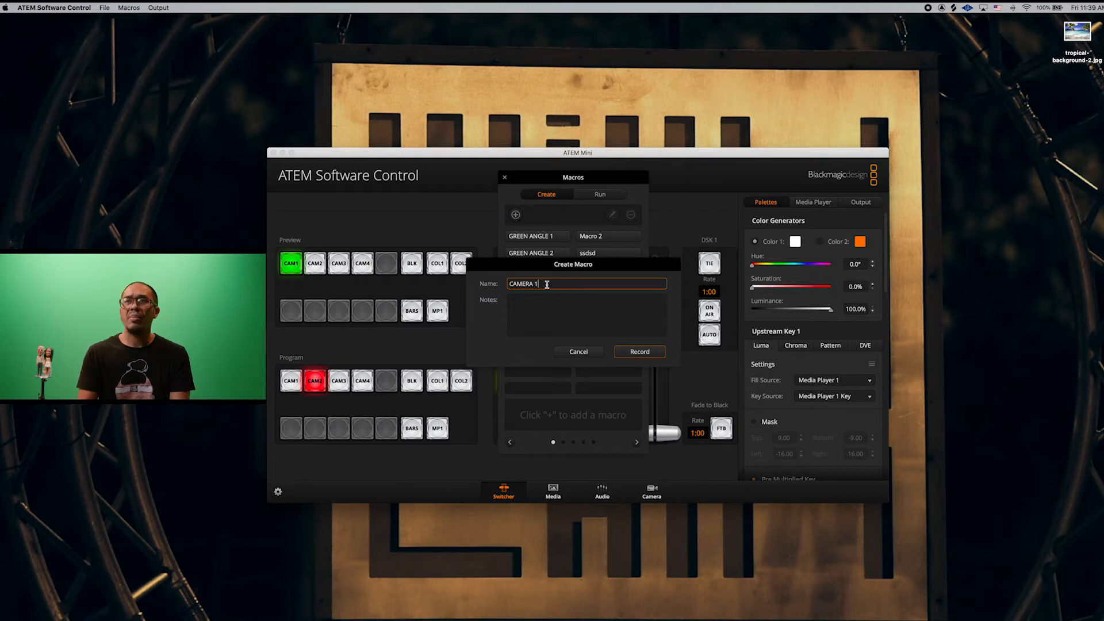
click(644, 352)
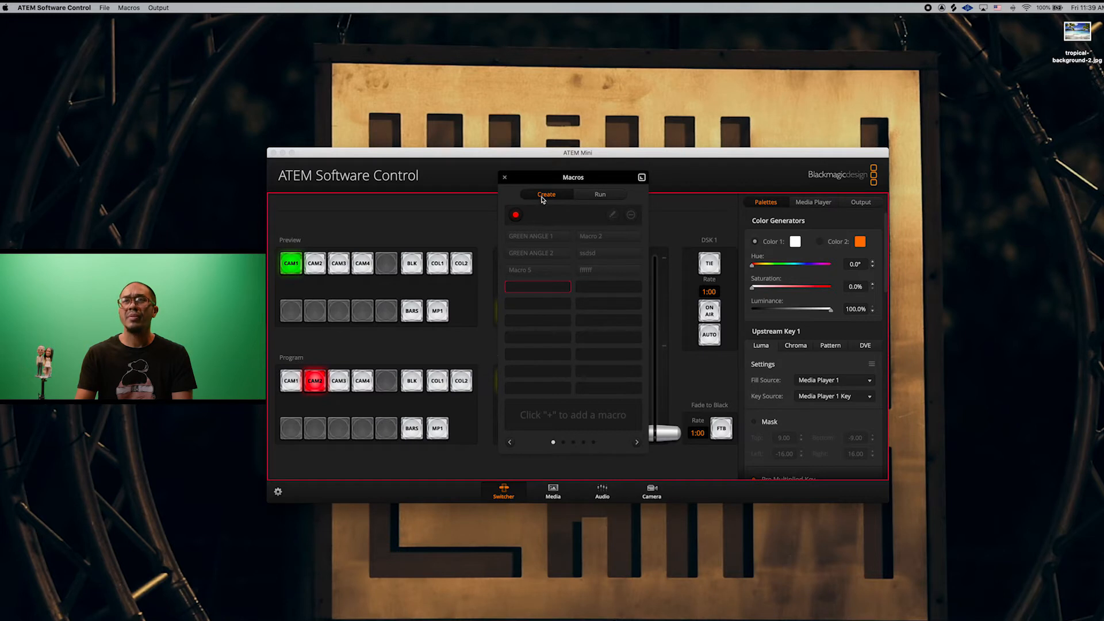
drag(581, 177, 800, 175)
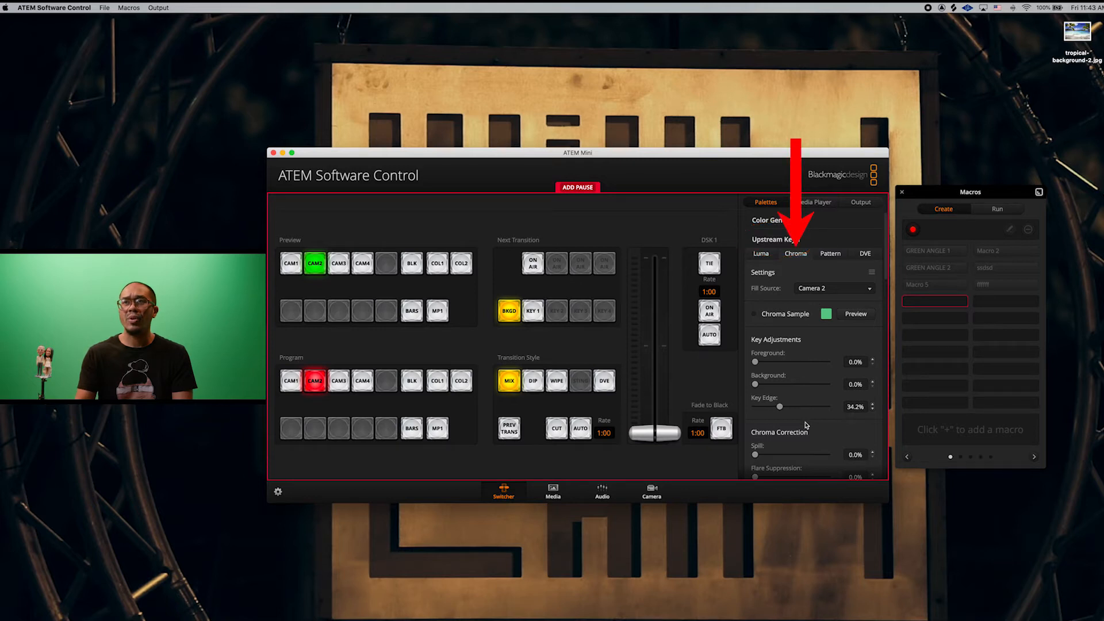
Step: Set the chroma key's fill source to Camera 2, put MP1 on program, and put Key 1 on air
click(814, 290)
click(814, 289)
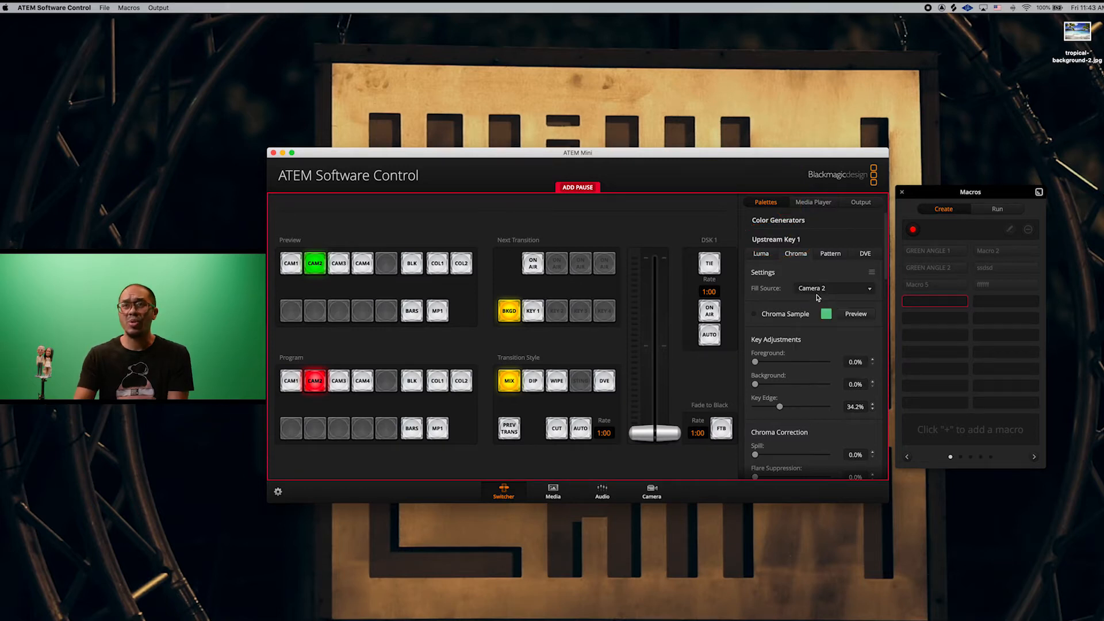
click(438, 429)
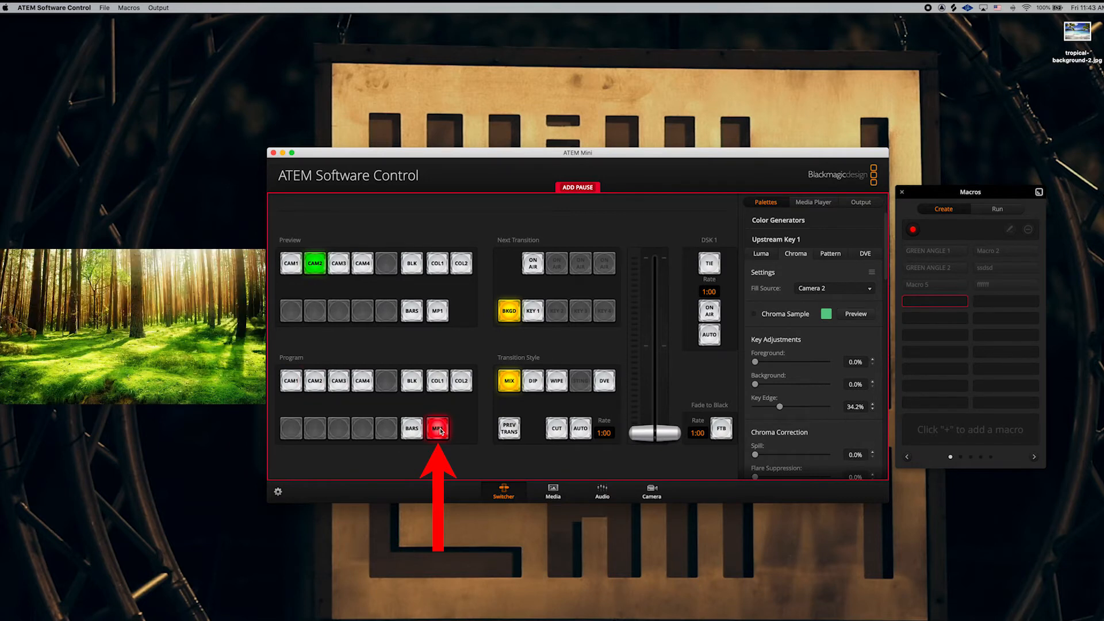
click(534, 264)
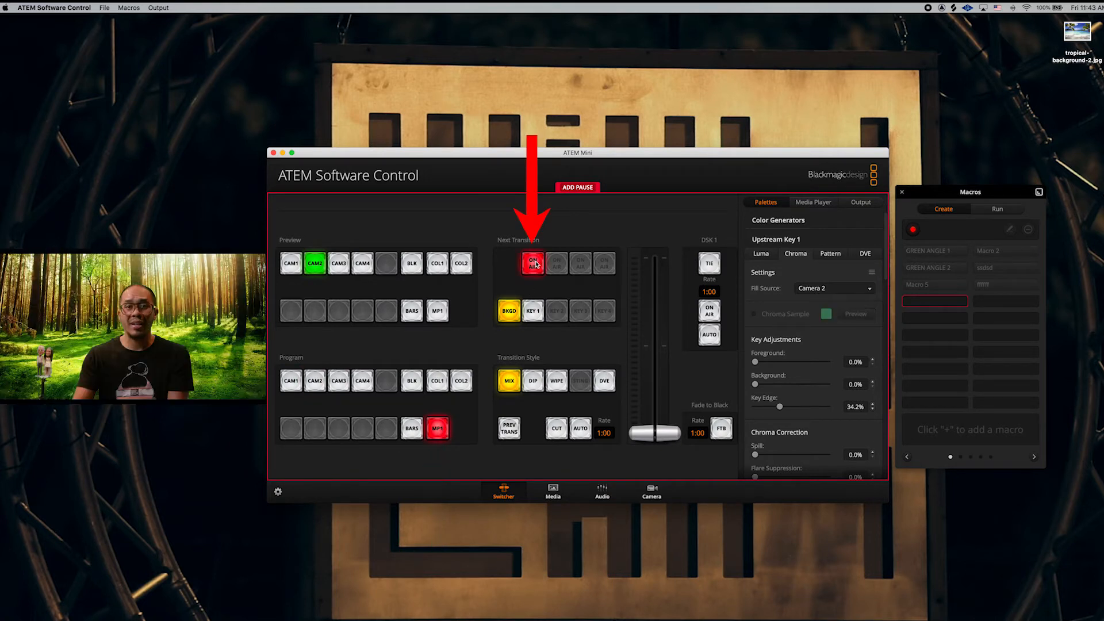
Step: Adjust the Camera 2 chroma key to 31.0% background and 79.1% key edge
scroll(779, 342, down, 2)
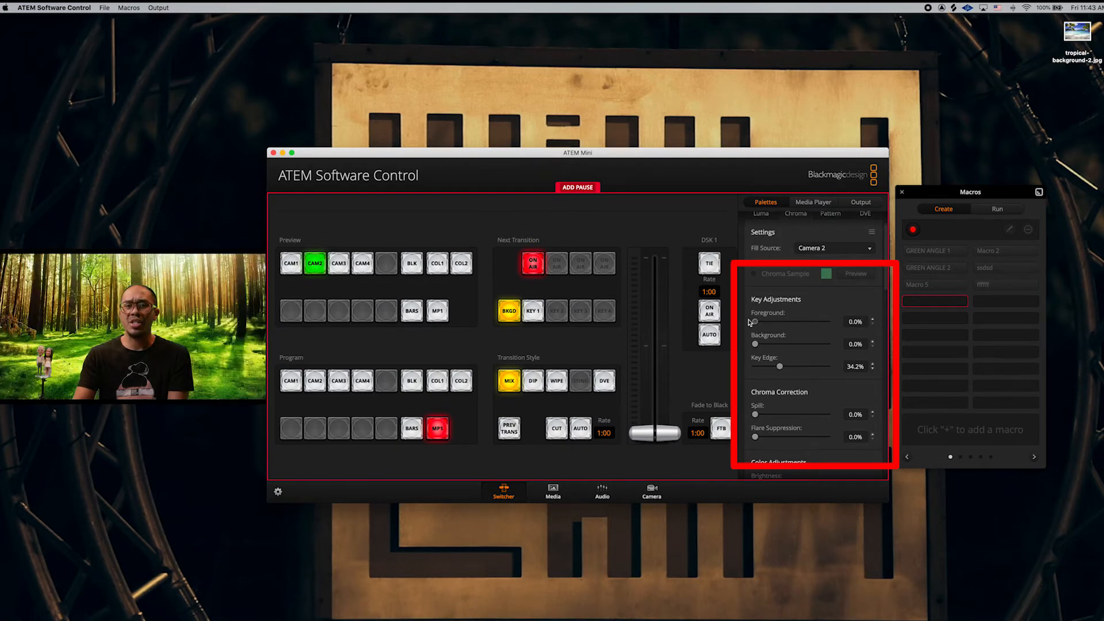
mouse_move(756, 344)
mouse_down()
mouse_move(778, 345)
mouse_move(801, 368)
mouse_move(771, 371)
mouse_up()
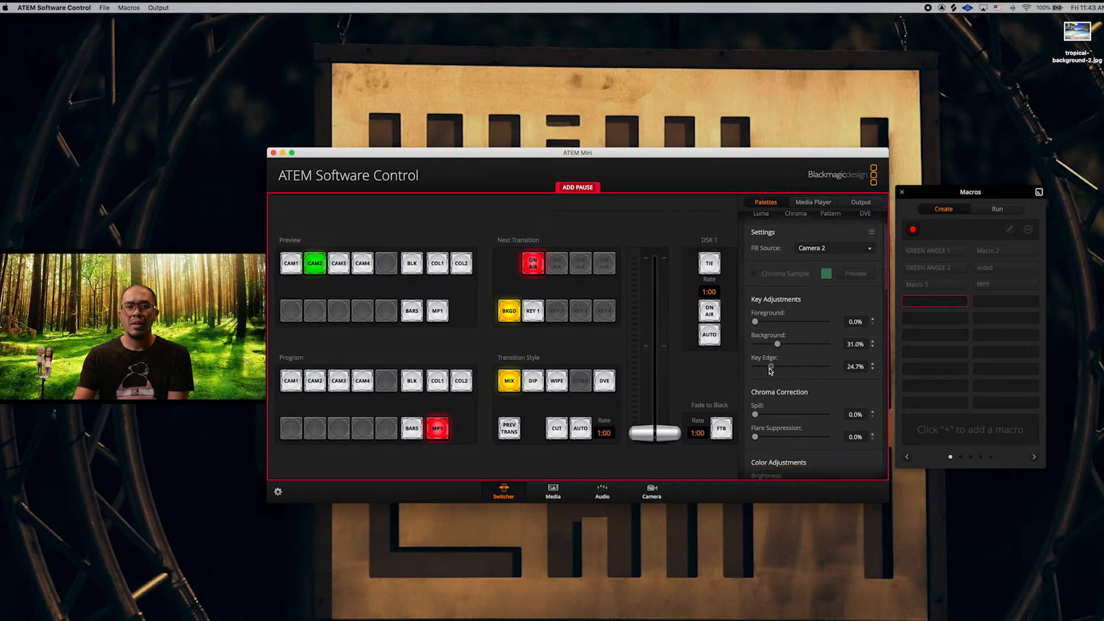
scroll(785, 306, down, 10)
scroll(785, 305, up, 10)
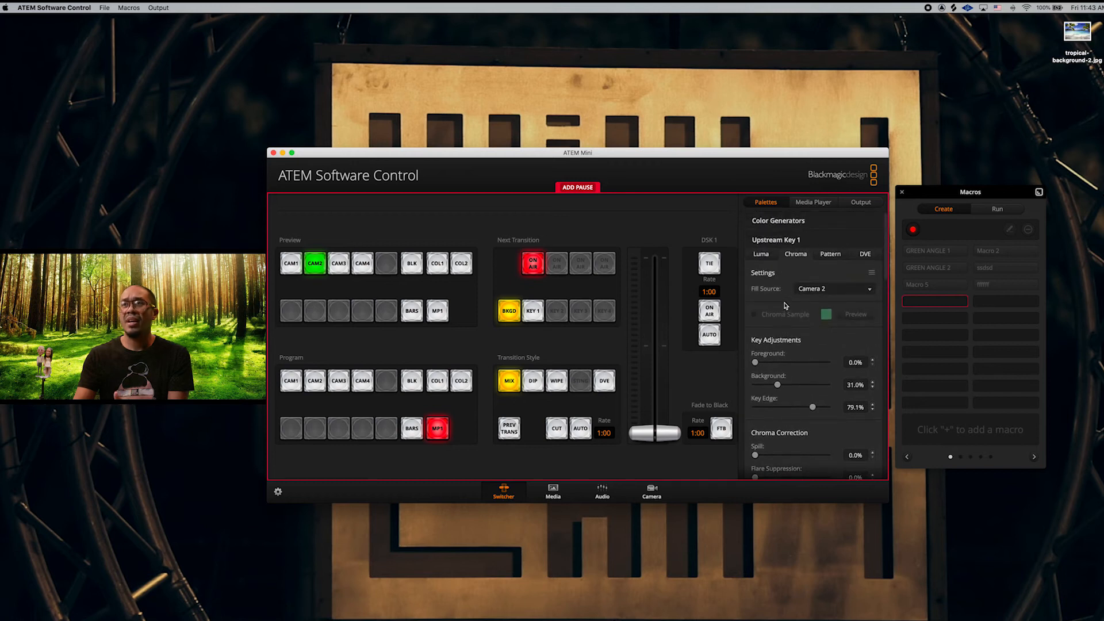
Step: Choose Still 1 as the MP1 media and stop recording the CAMERA 1 macro
click(809, 203)
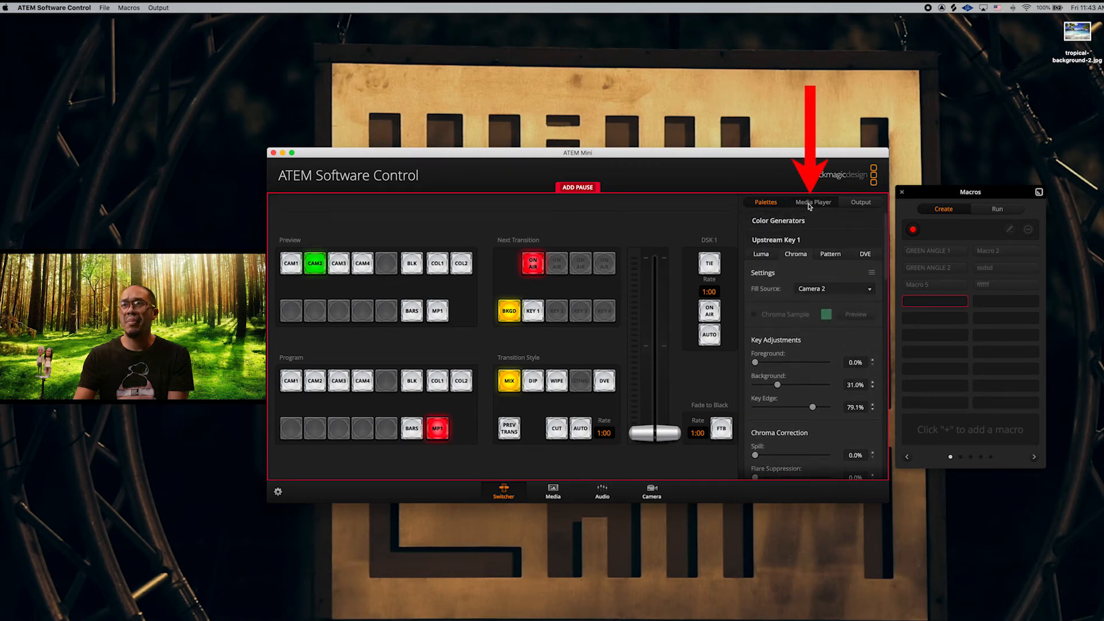
click(810, 267)
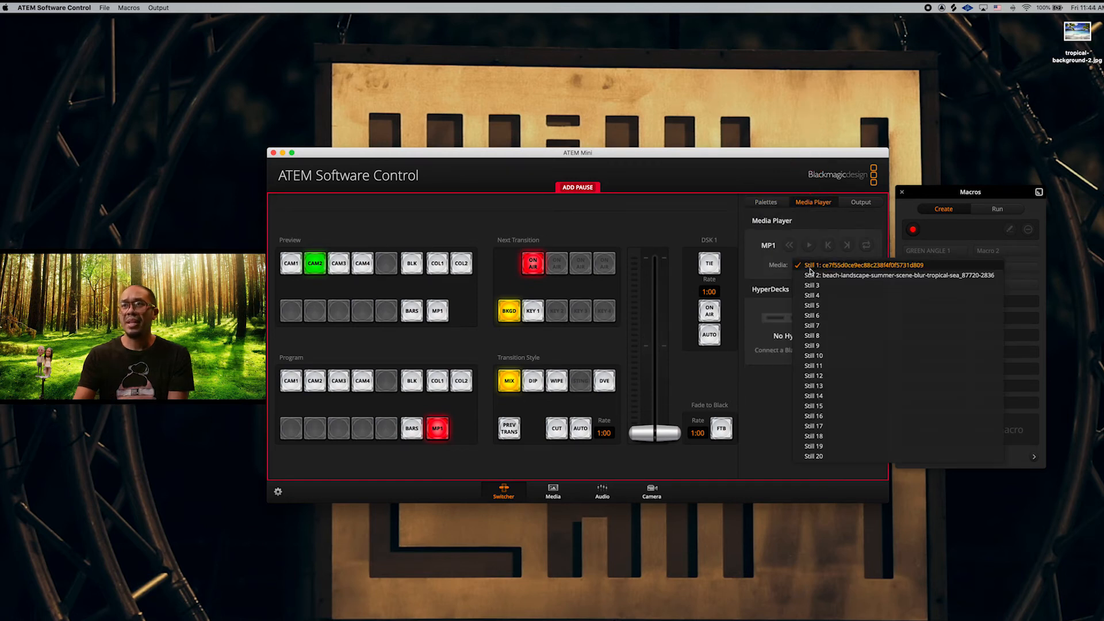
click(812, 267)
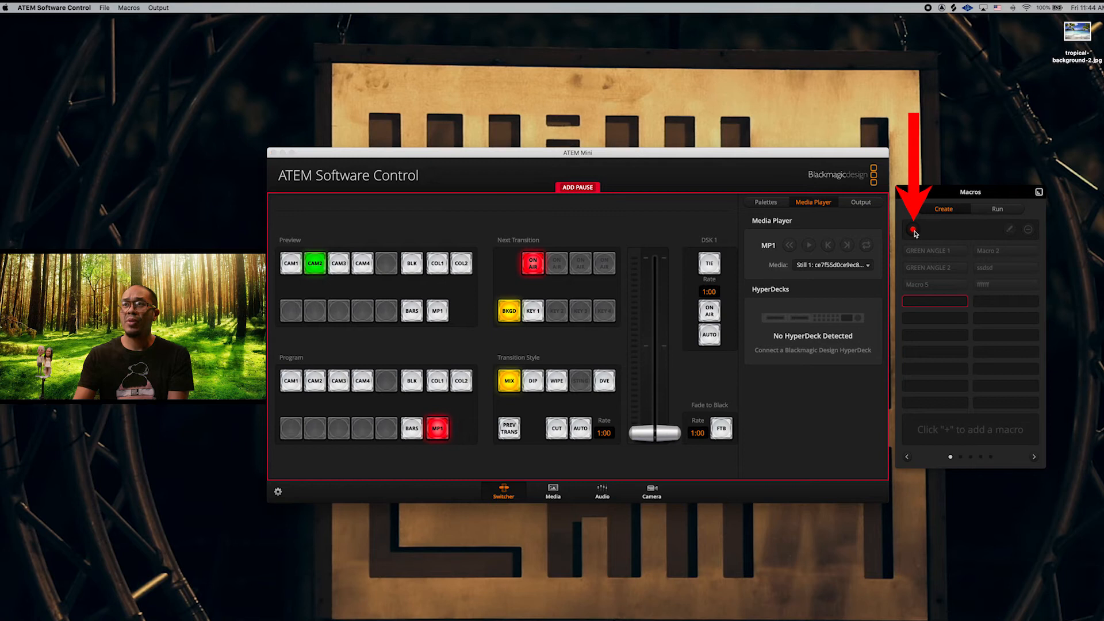
click(913, 230)
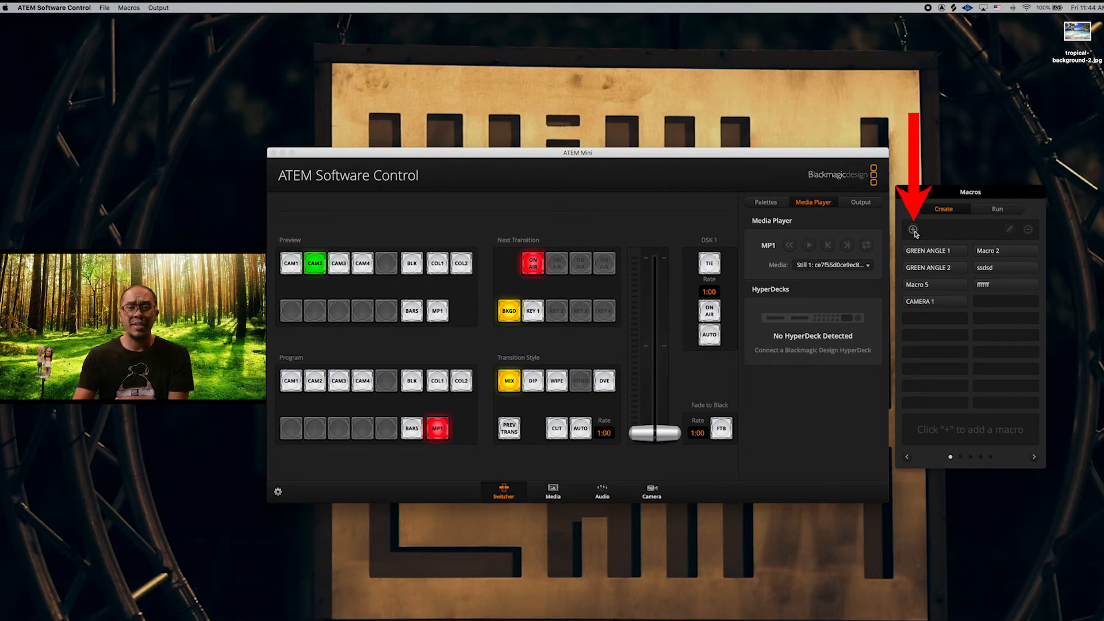
Step: Create a second macro named CAMERA 2 and start recording it
click(913, 230)
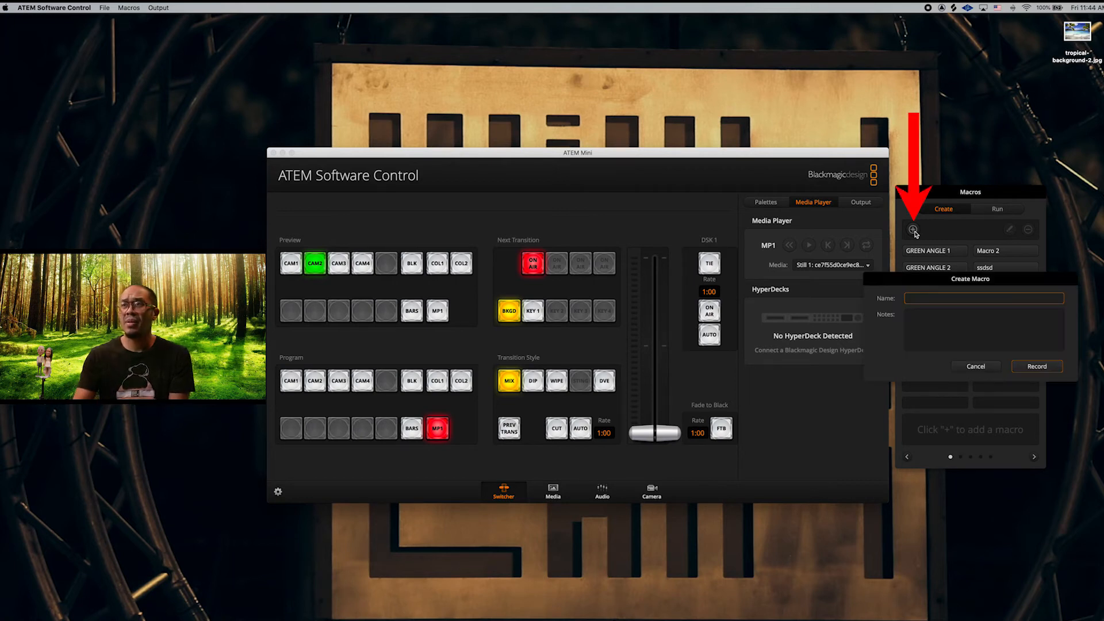
text(CAMERA )
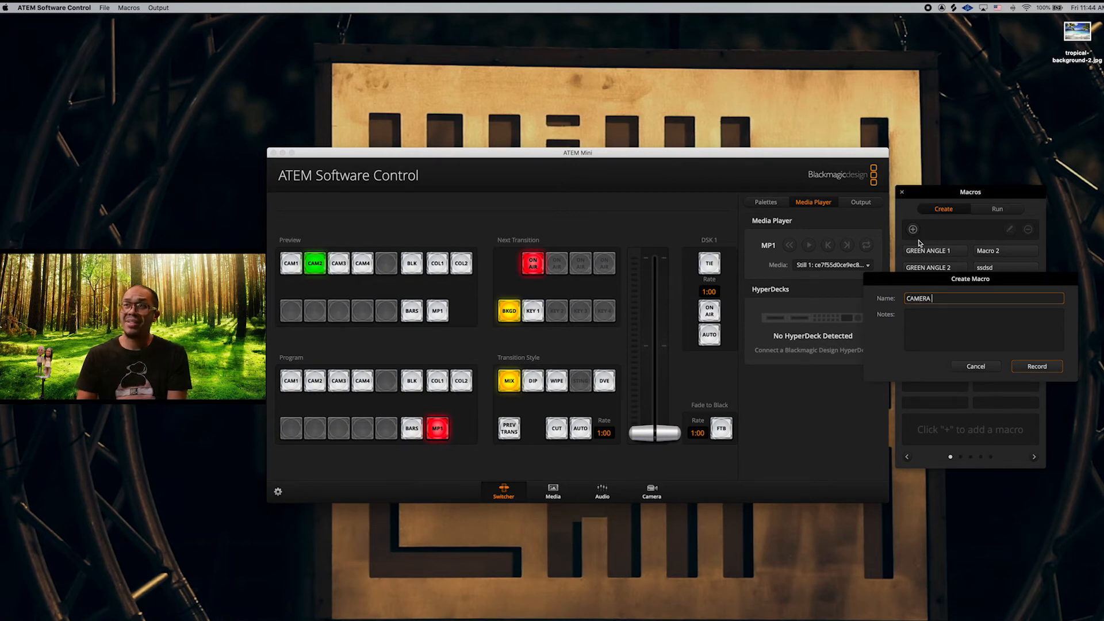
text(2)
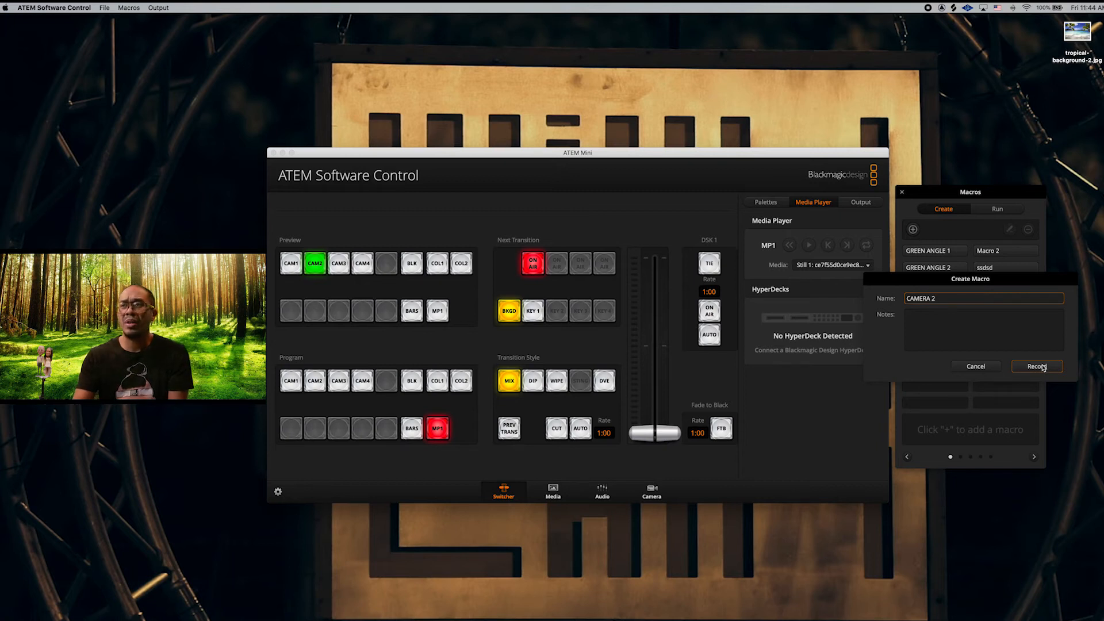
click(1038, 367)
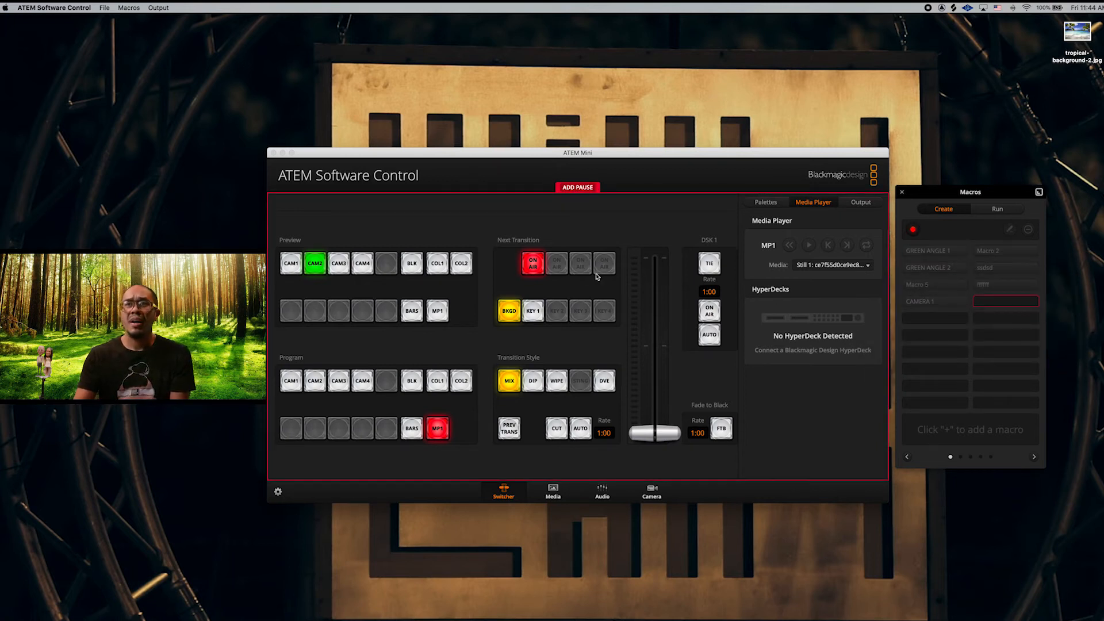
Step: Put CAM1 on preview and set the upstream chroma key's fill source to Camera 1
click(289, 265)
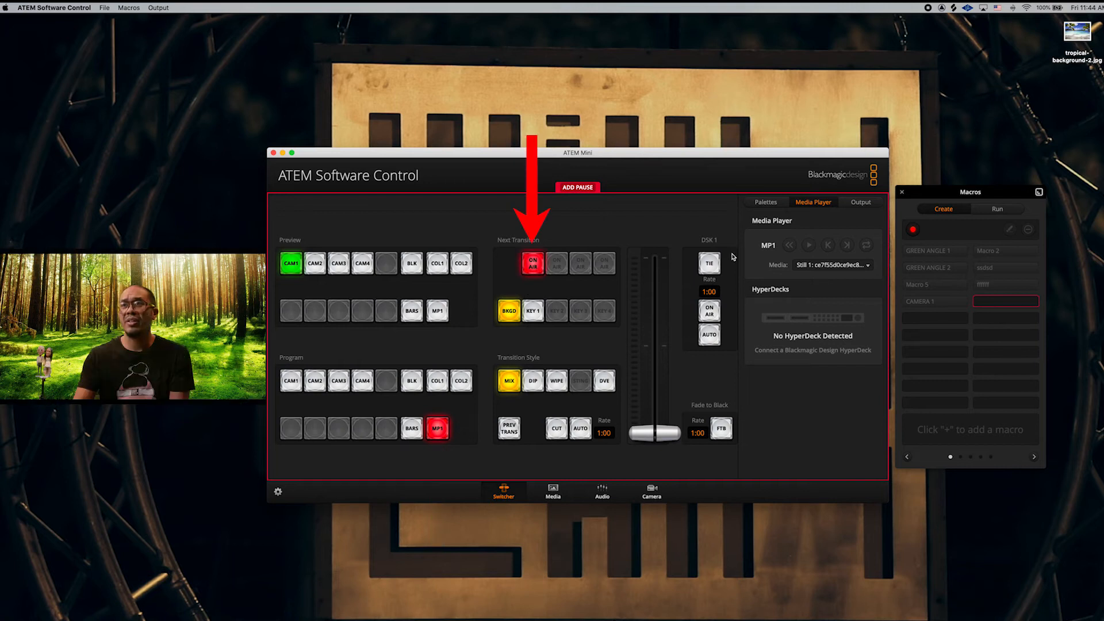
click(765, 203)
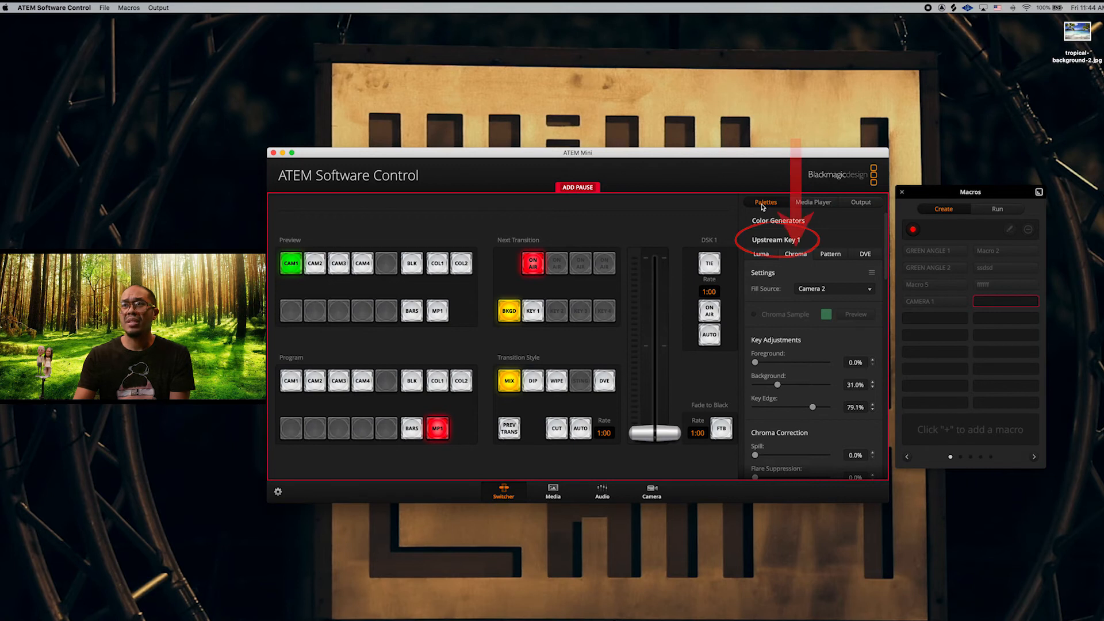
click(814, 289)
click(816, 281)
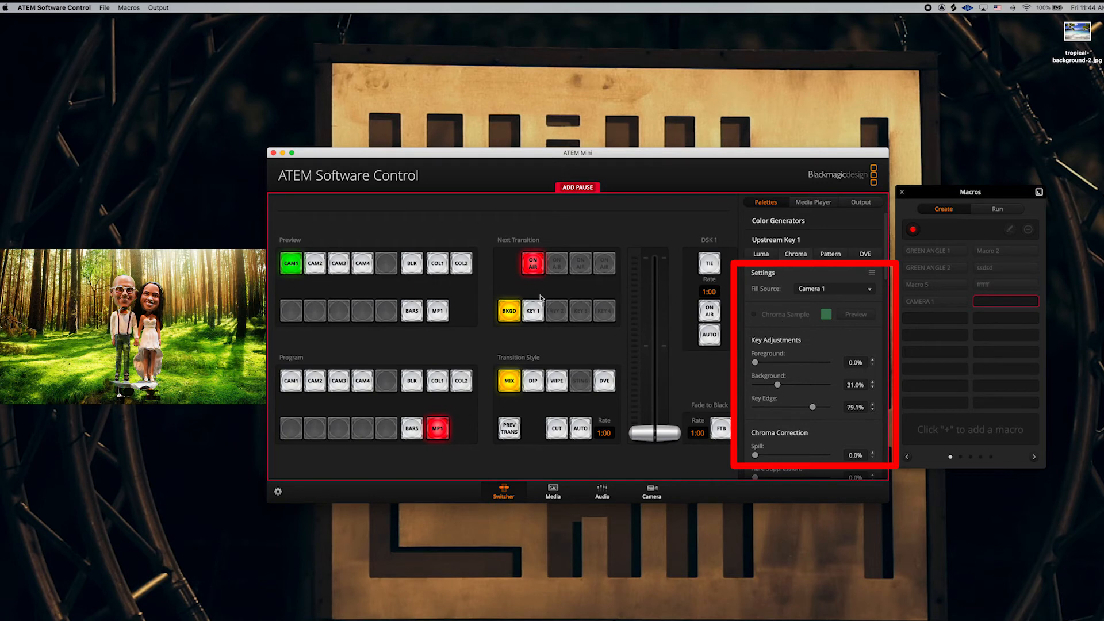
Step: With Key 1 off air, enable the chroma sample and its preview, and switch the video output to Preview
click(785, 314)
click(863, 316)
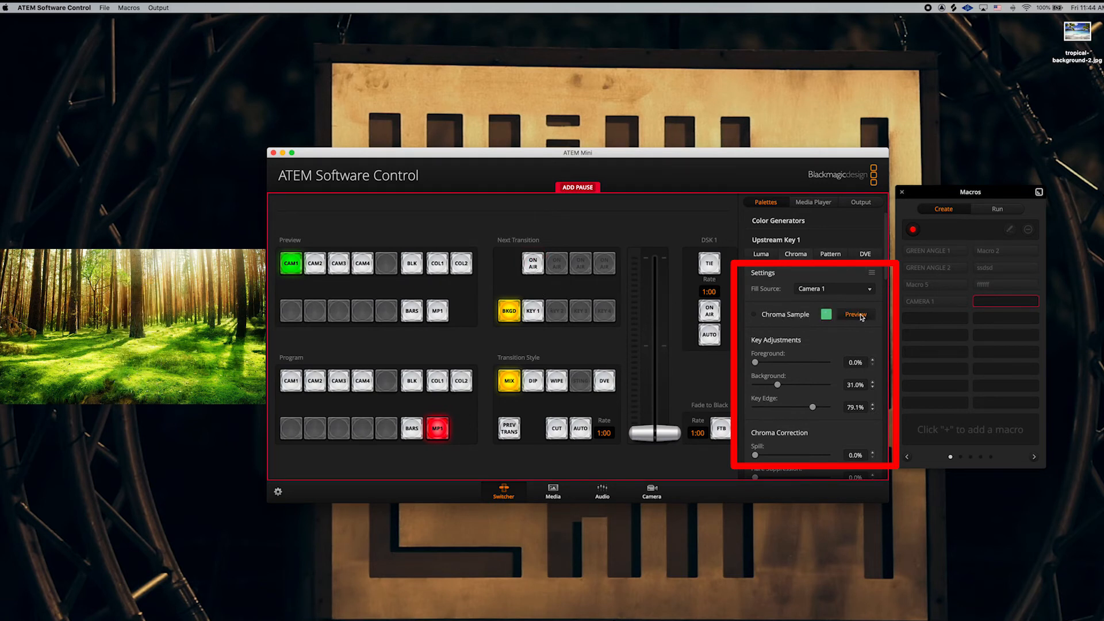
click(771, 317)
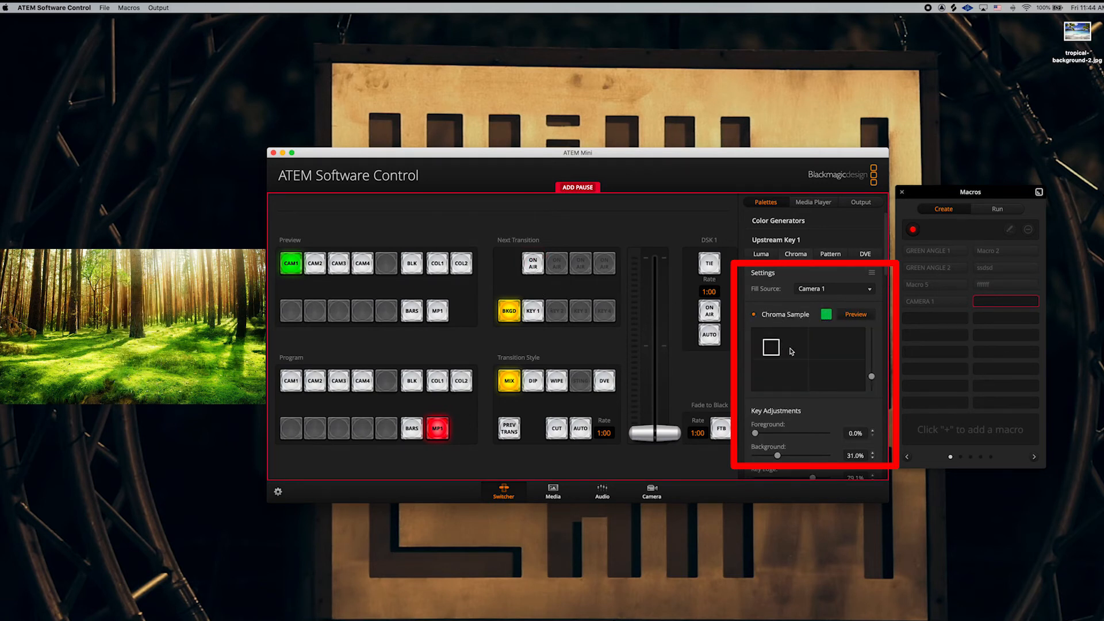
click(166, 7)
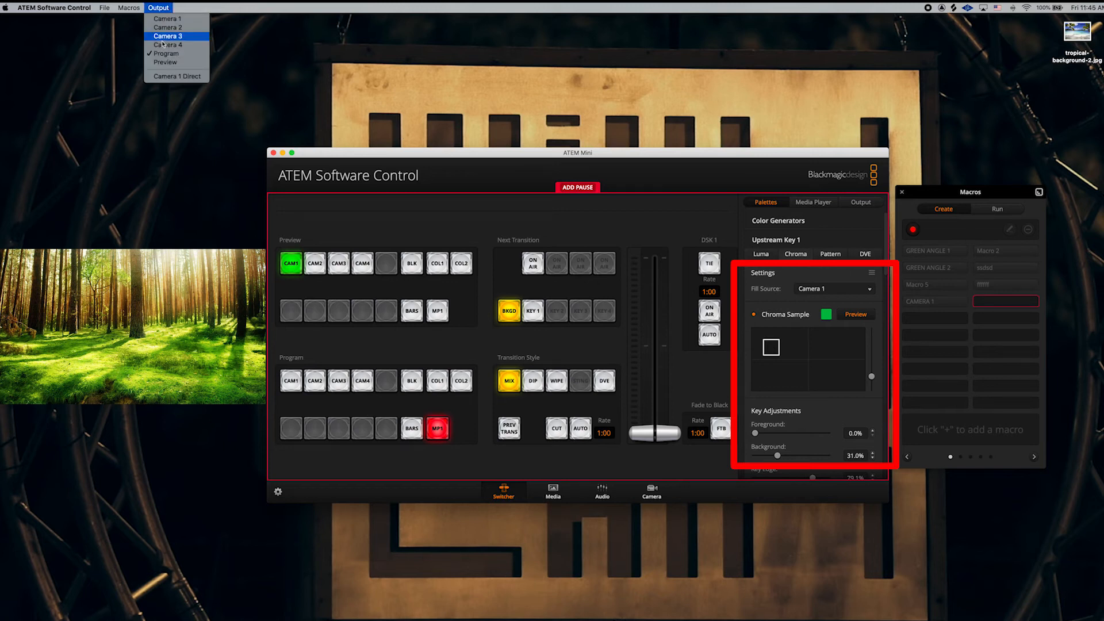
click(164, 62)
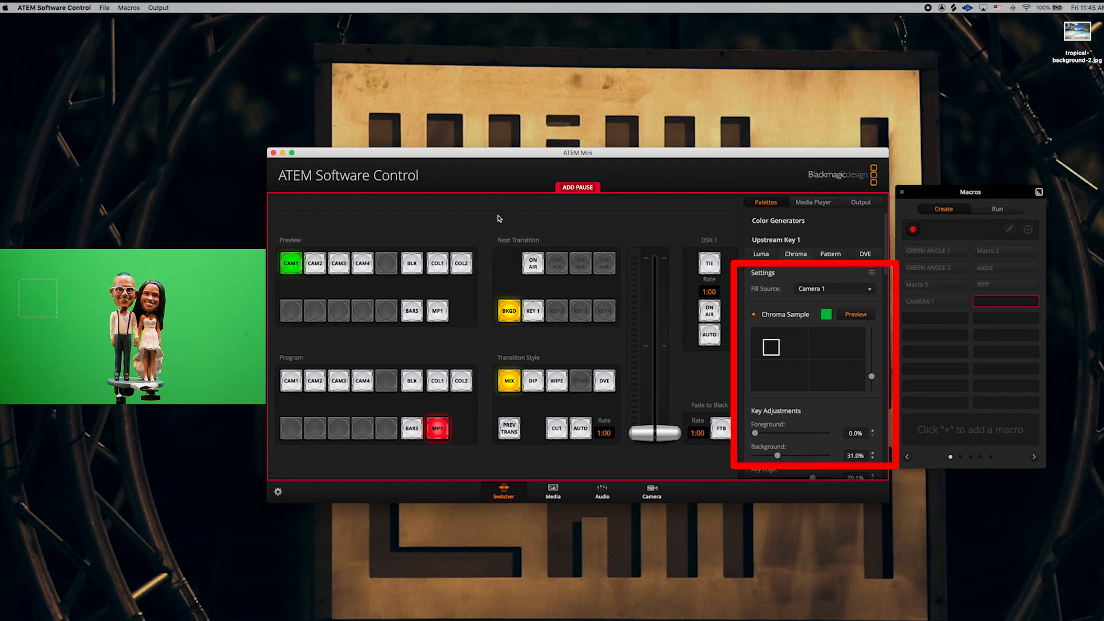
Step: Reposition the chroma sample box over the green backdrop beside the figurines and switch the output back to Program
drag(771, 348, 778, 347)
click(159, 8)
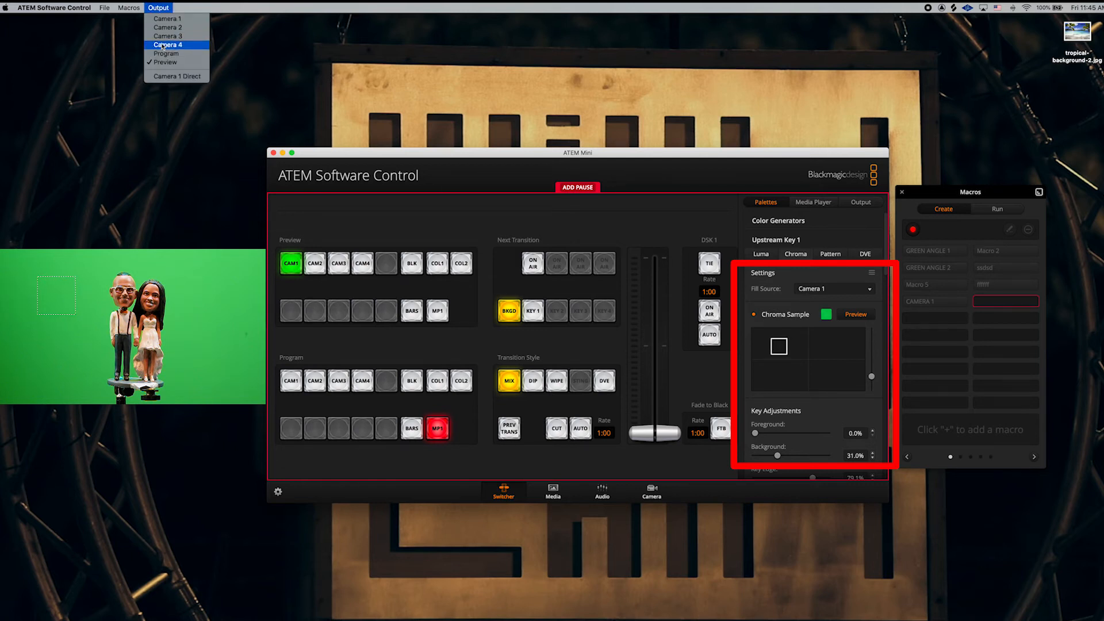
click(160, 54)
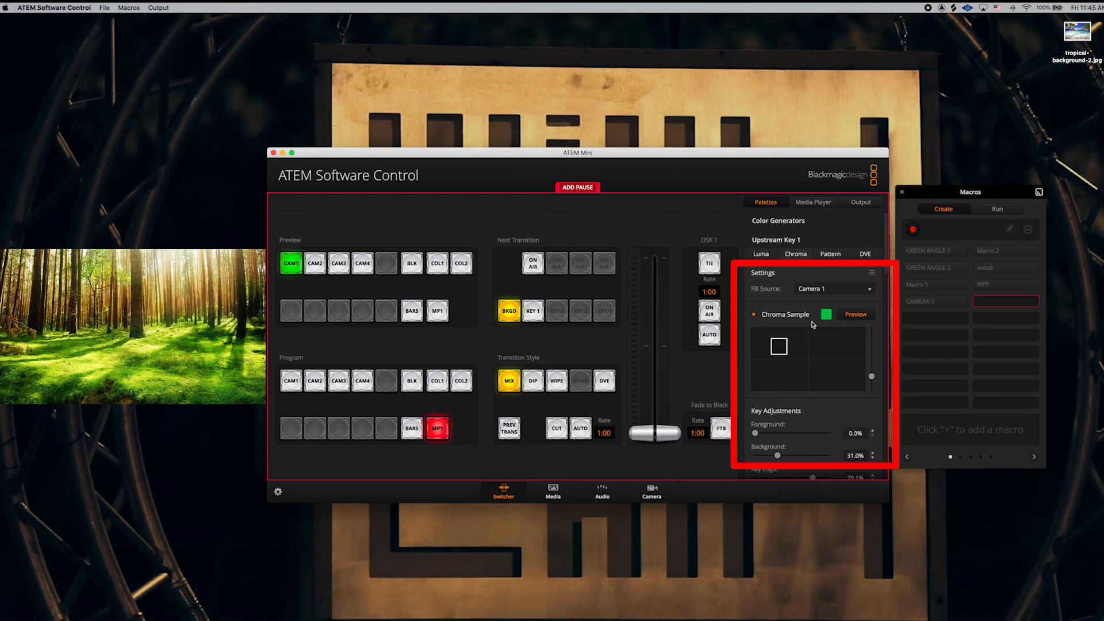
Step: Put Key 1 on air and set its foreground to 11.4%, background to 33.5% and key edge to 91.8%
scroll(786, 312, down, 1)
click(533, 266)
drag(755, 365, 764, 366)
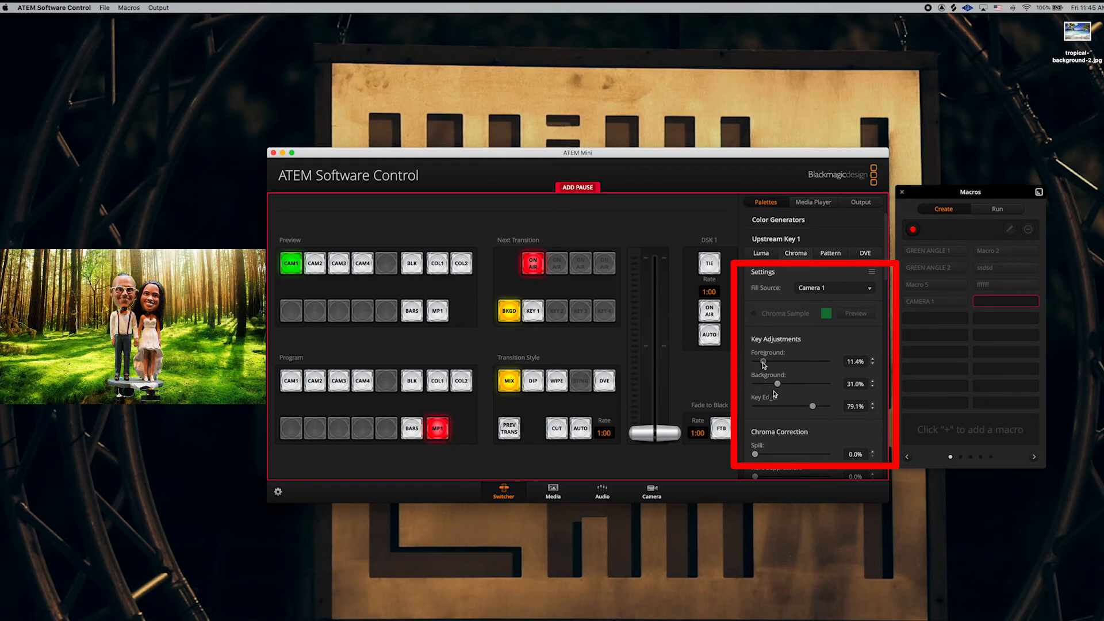
drag(777, 384, 823, 408)
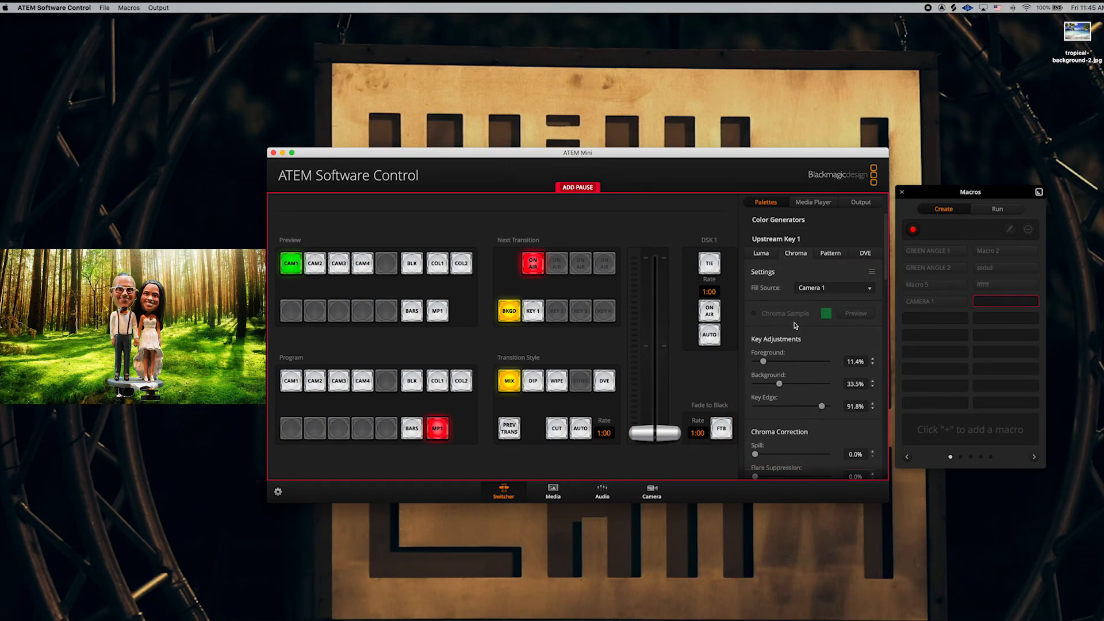
Step: Change the MP1 media to Still 2, the beach landscape background
click(813, 203)
click(812, 266)
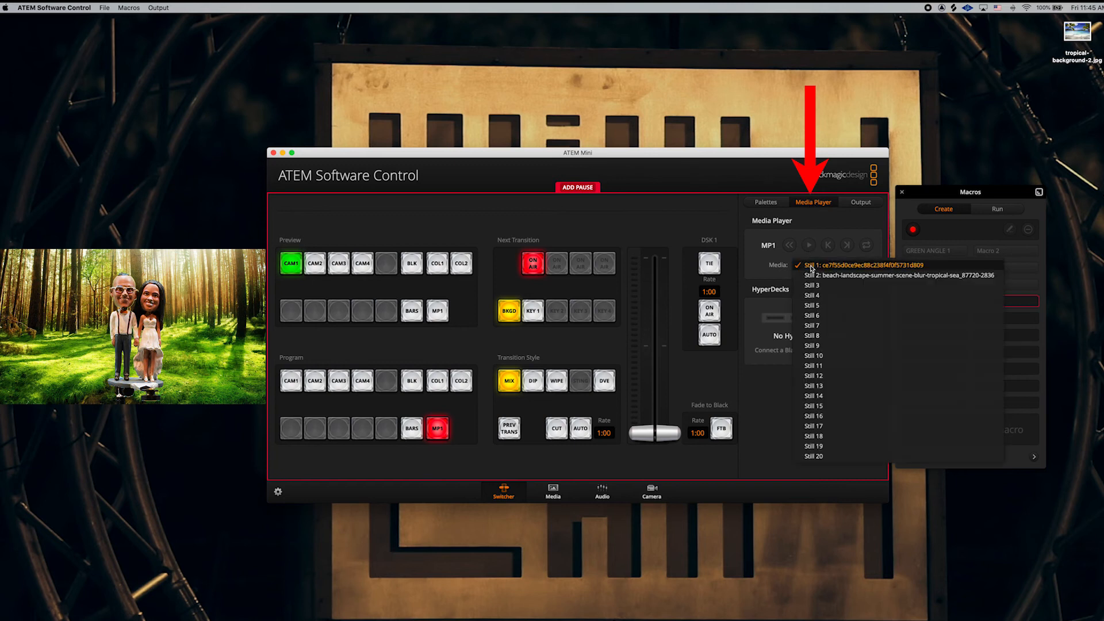
click(812, 273)
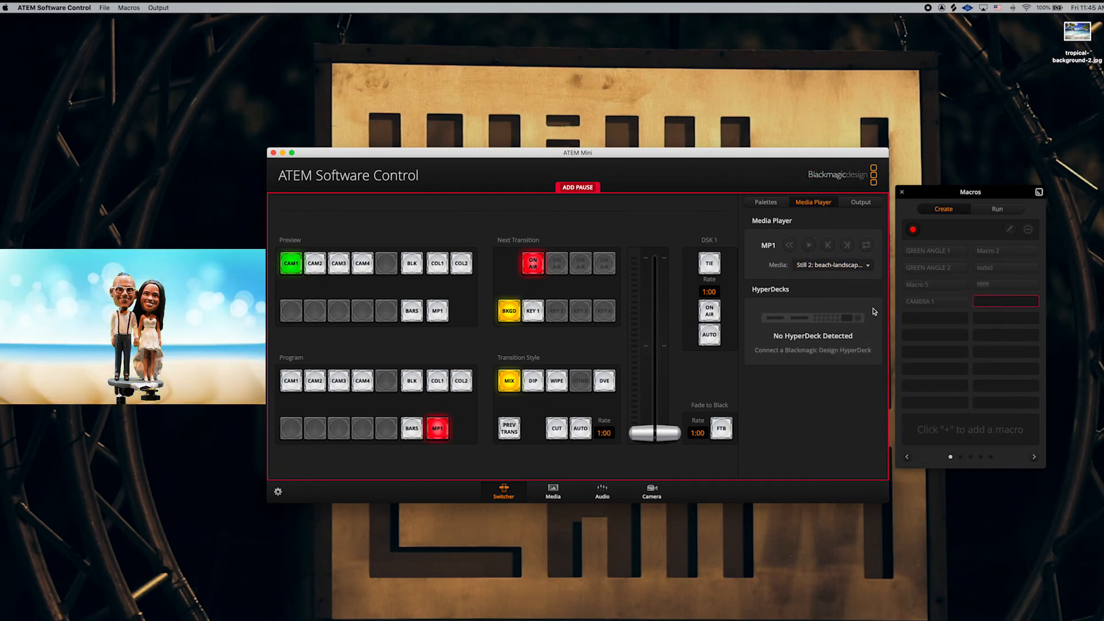
Step: Finish recording the CAMERA 2 macro and enable Recall and Run for the saved macros
click(913, 230)
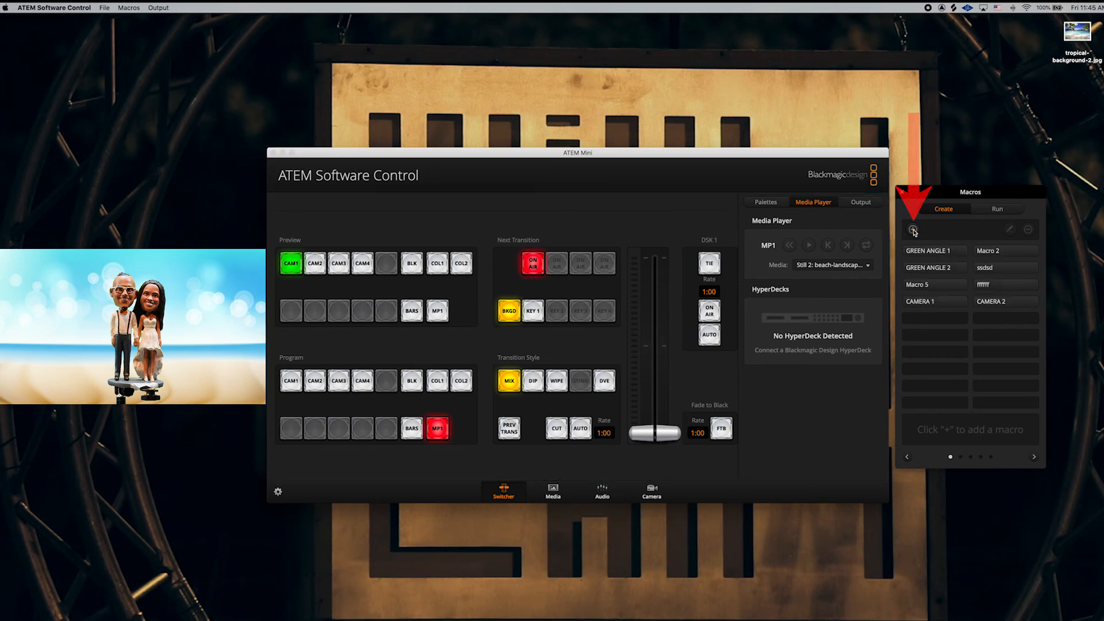
click(997, 211)
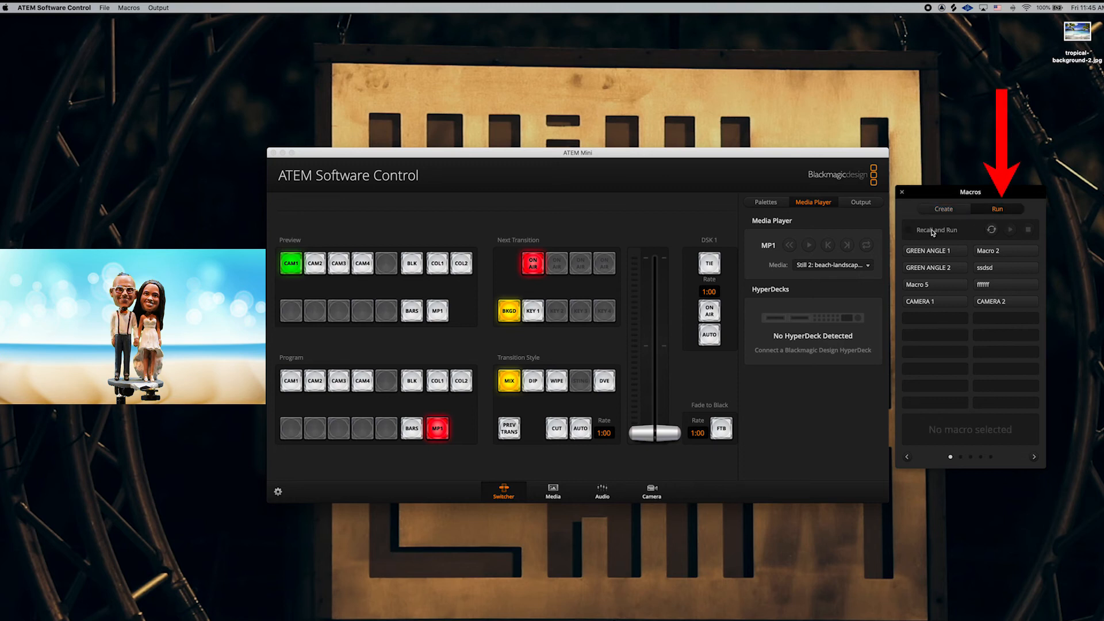
click(909, 230)
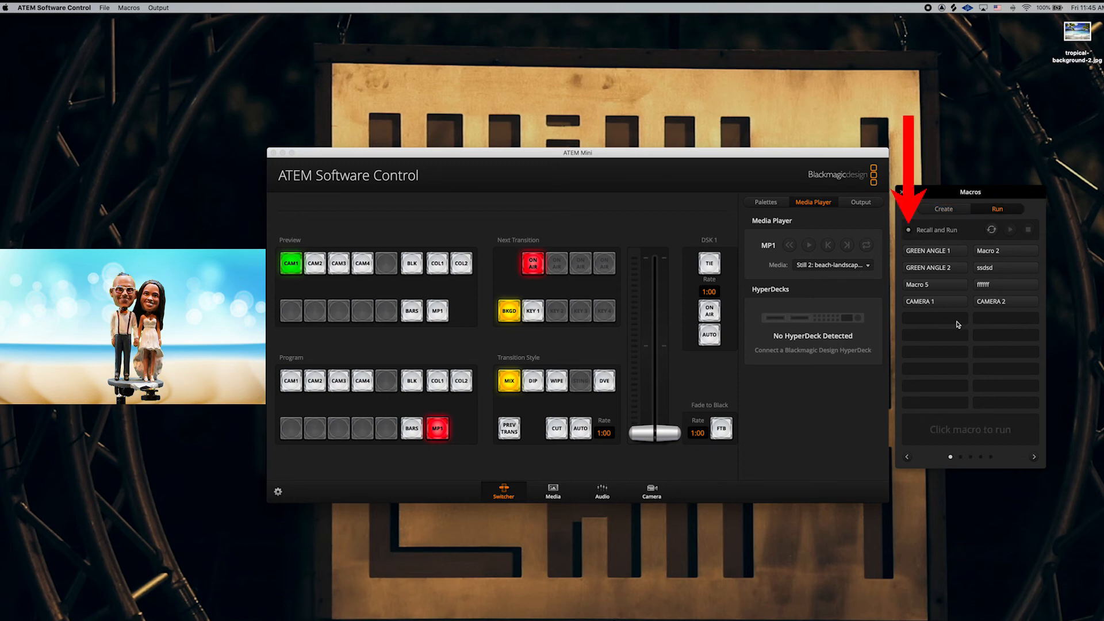
Step: Run the CAMERA 1 and CAMERA 2 macros alternately to test both keyed shots, finishing with CAMERA 1
click(930, 302)
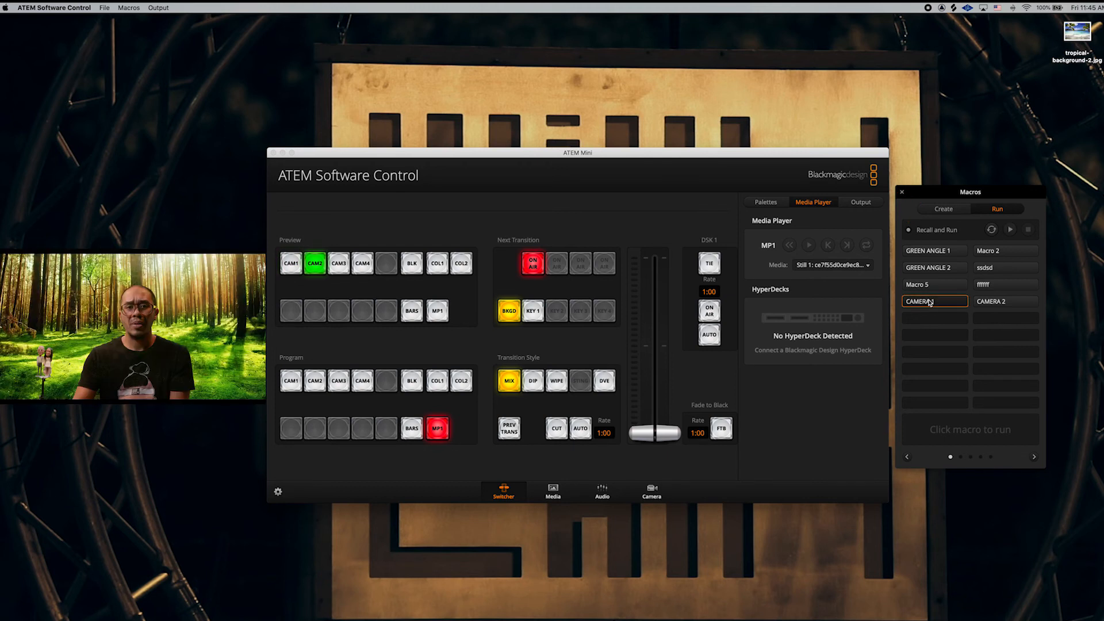
click(1004, 302)
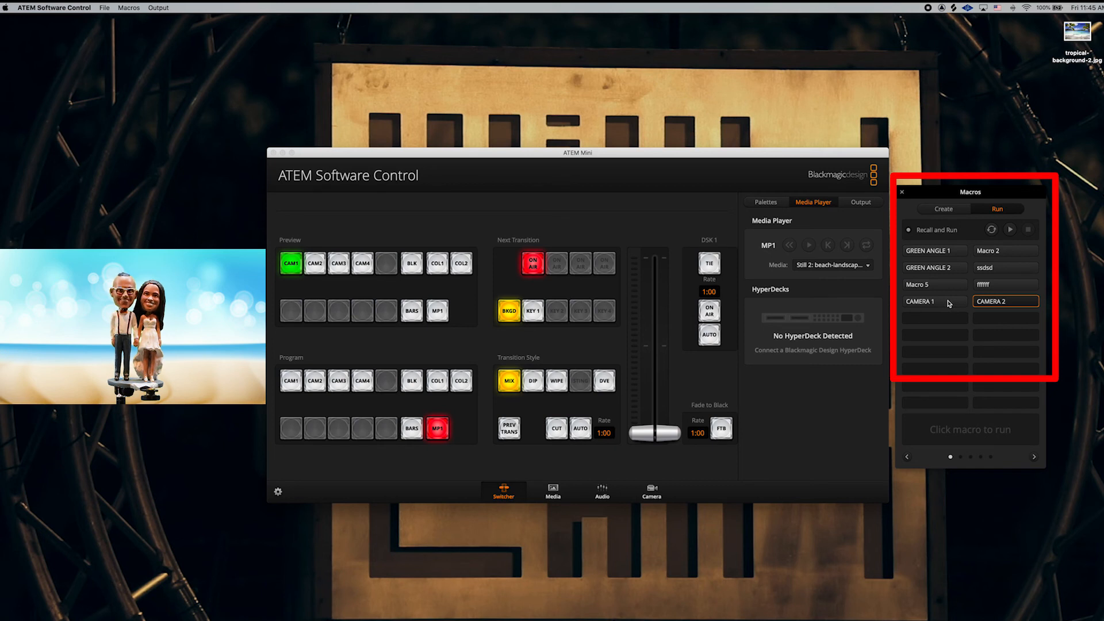
click(949, 303)
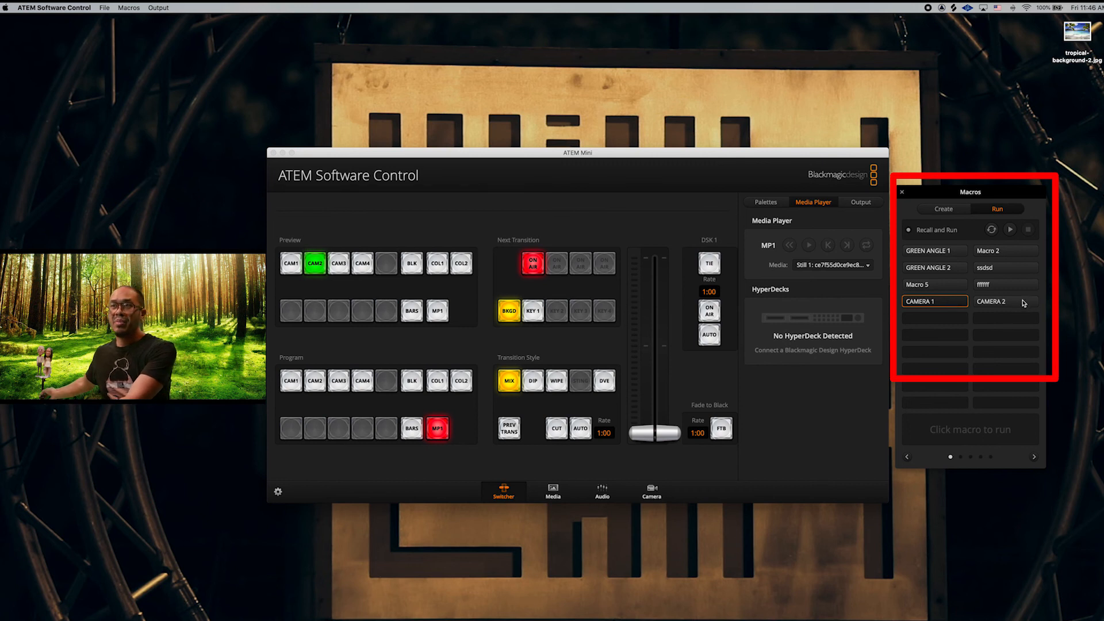
click(1025, 303)
click(946, 302)
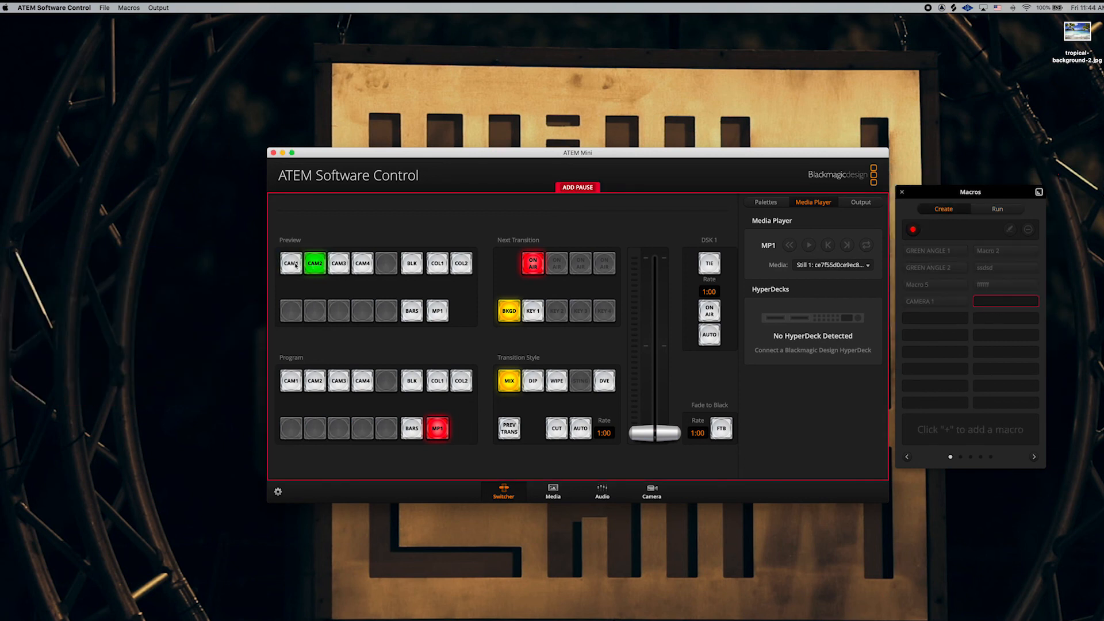
click(295, 266)
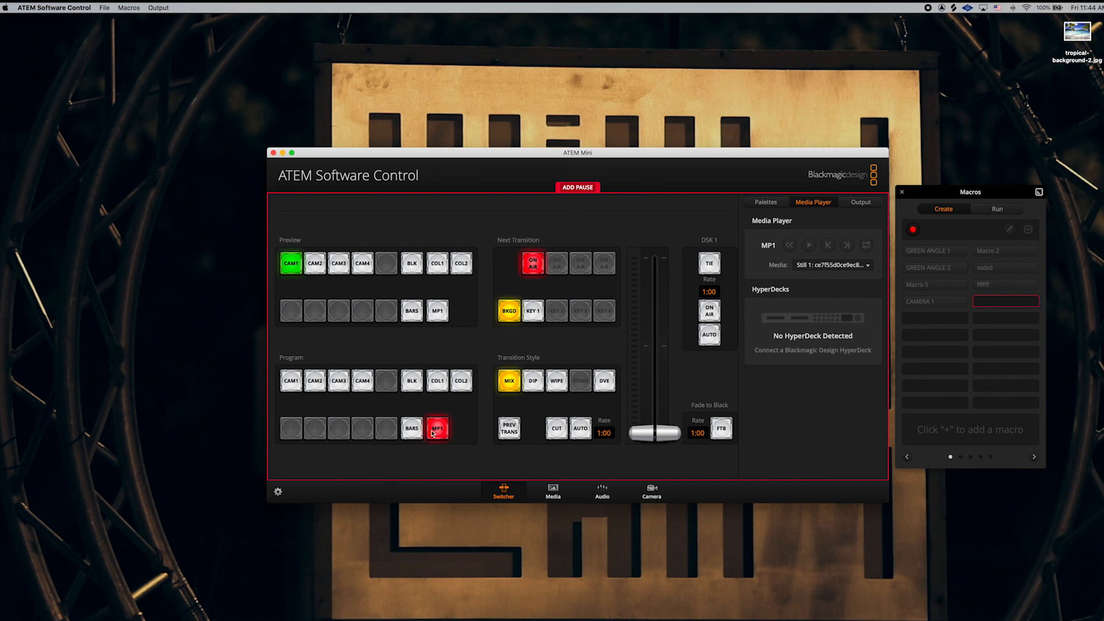
click(811, 265)
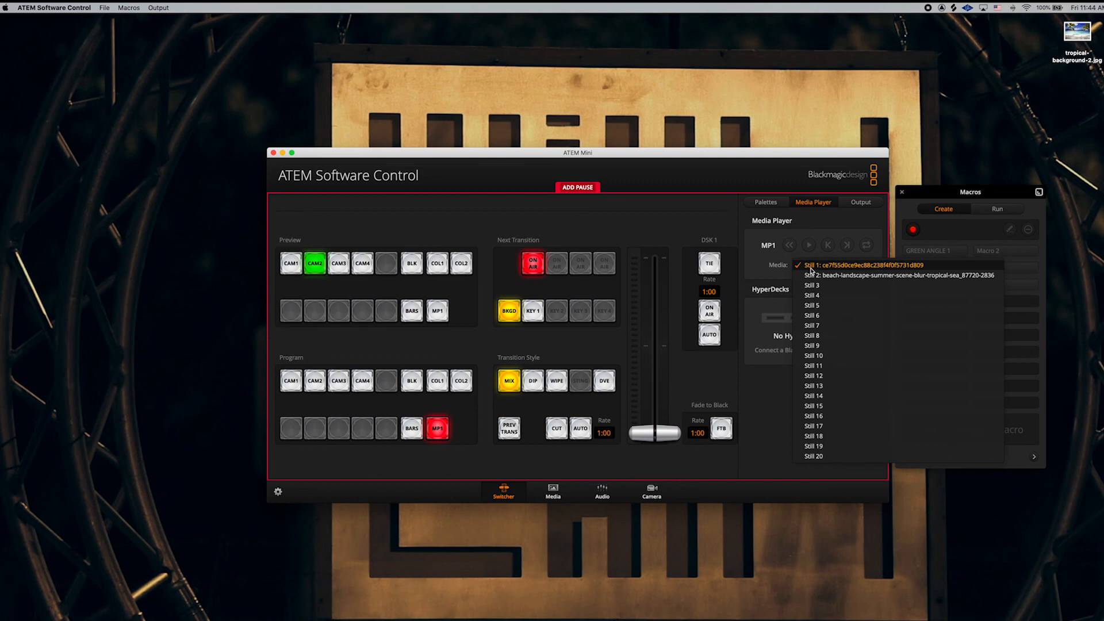
click(811, 267)
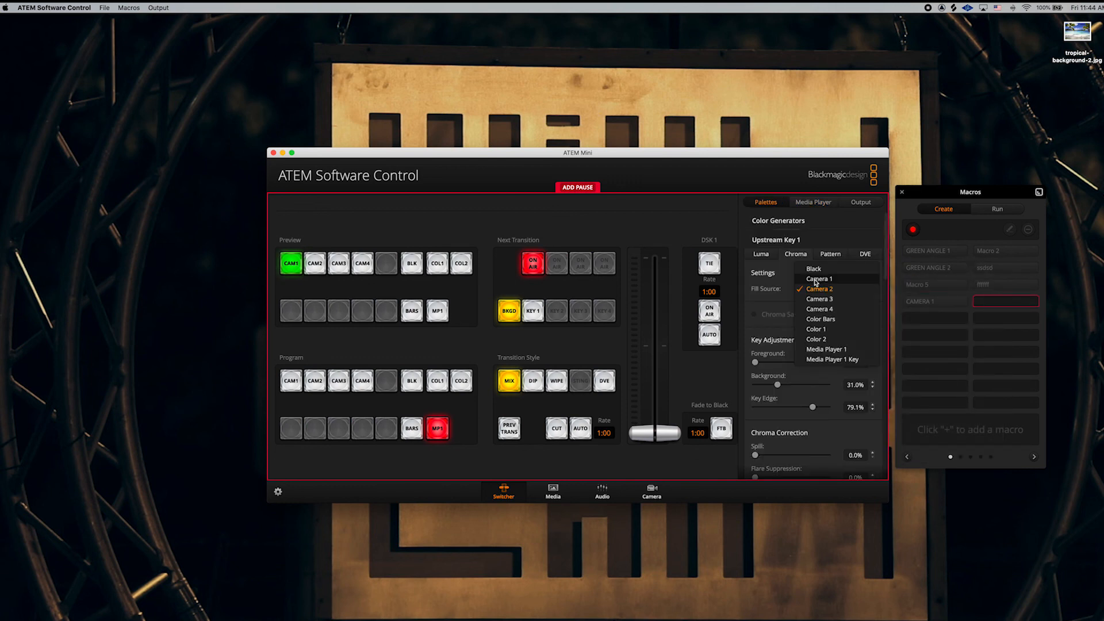
click(817, 291)
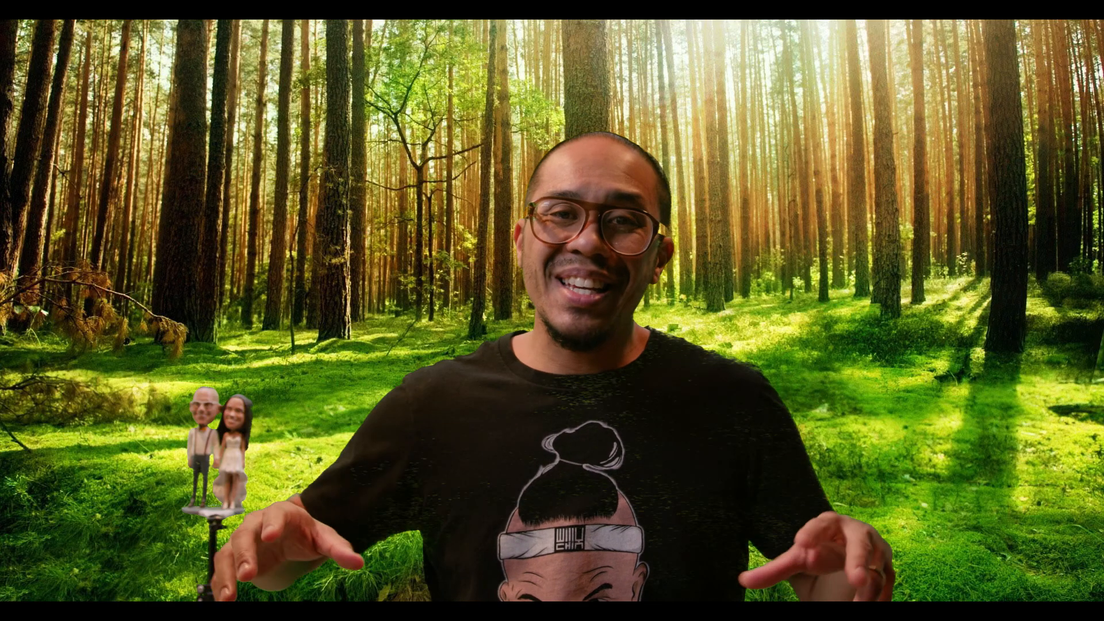